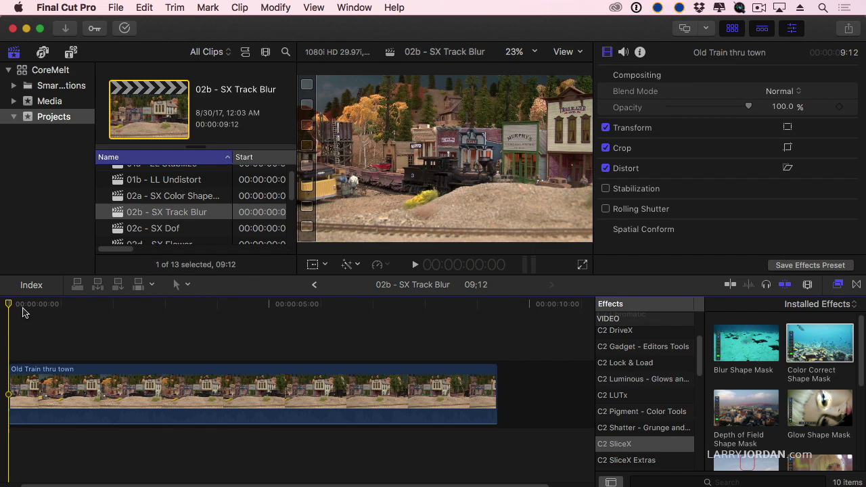
Step: Play through the model-train clip to review it, then return to its first frame
scroll(25, 311, left, 2)
key(space)
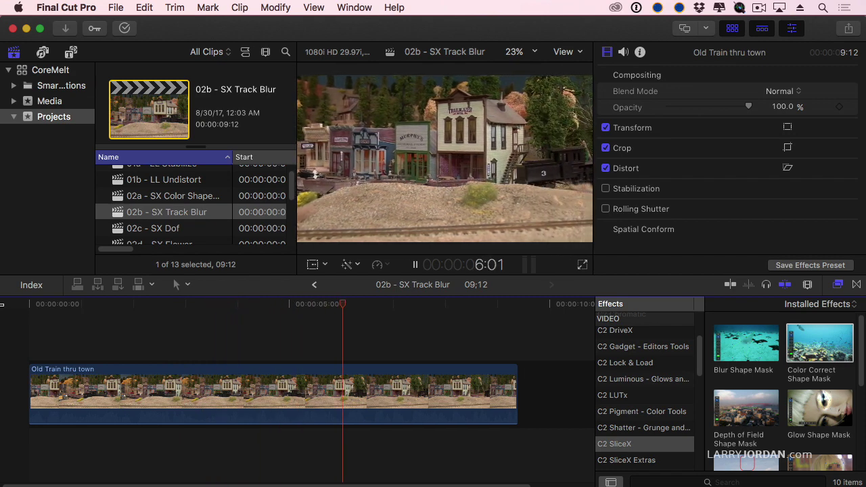
key(space)
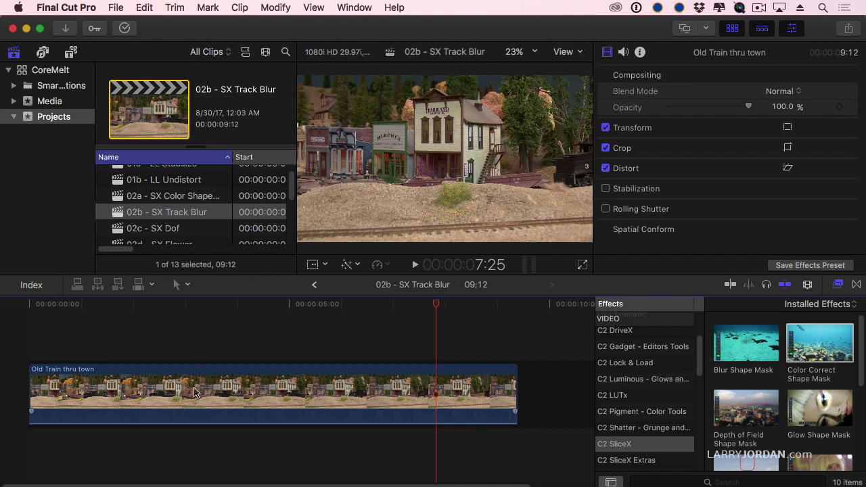
click(23, 305)
click(23, 305)
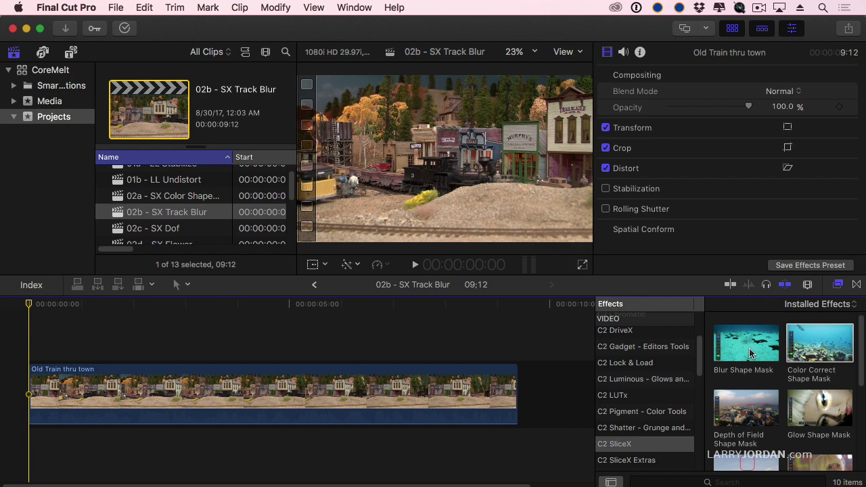
Step: Apply Blur Shape Mask to the clip and draw a four-corner polygon around the storefront sign
drag(749, 352, 318, 390)
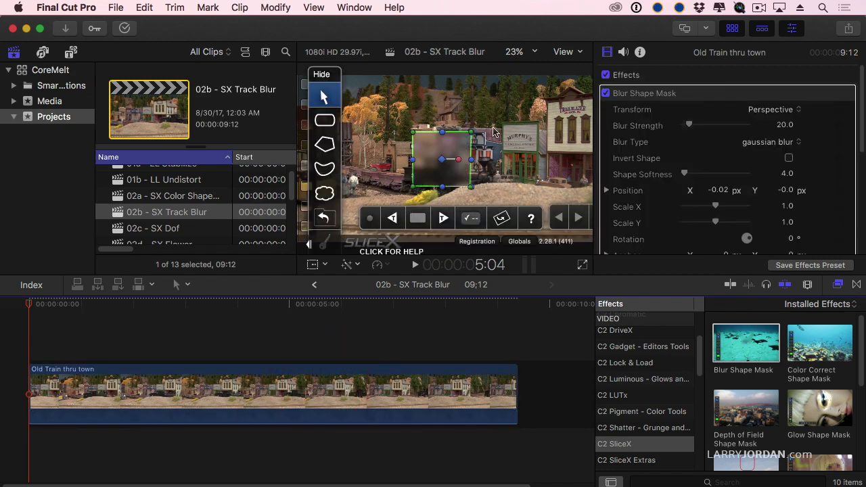
click(325, 144)
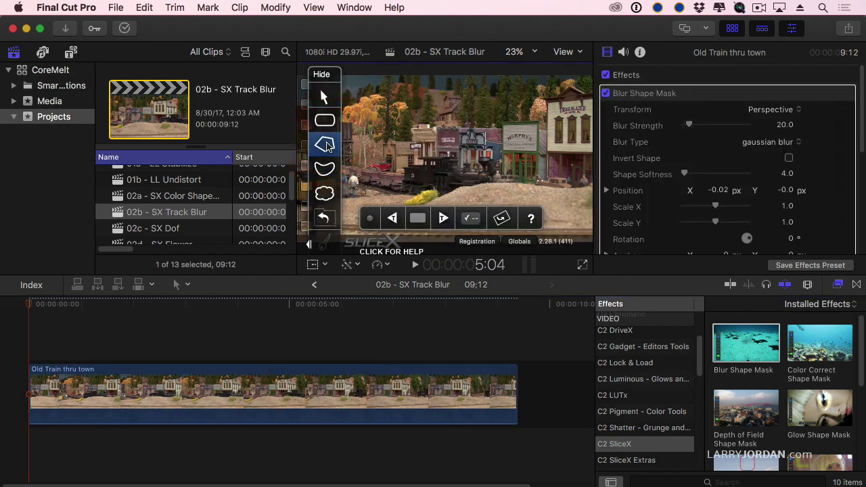
click(549, 107)
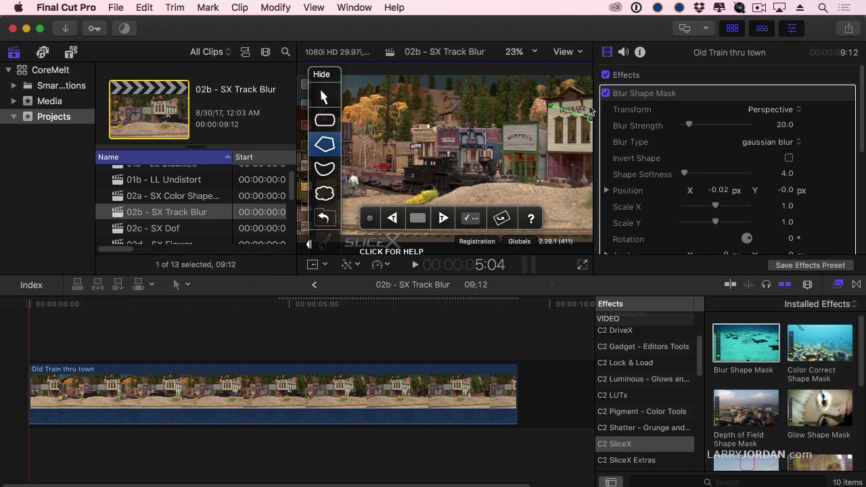
click(589, 104)
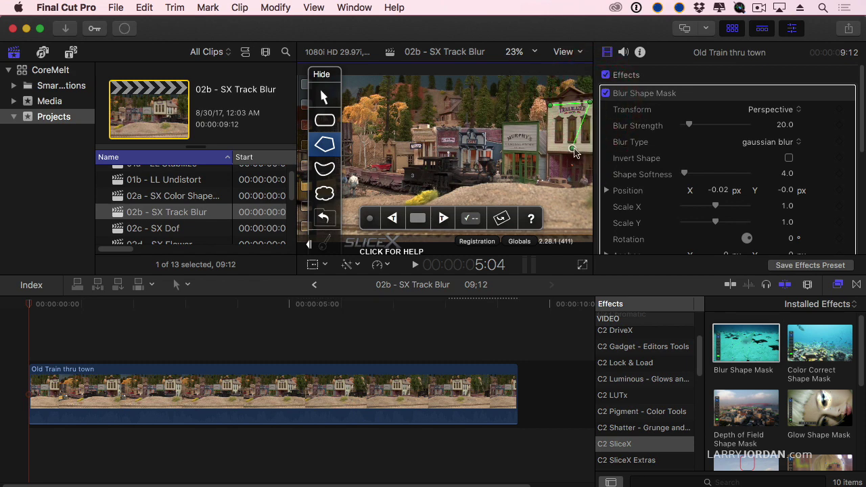
click(590, 148)
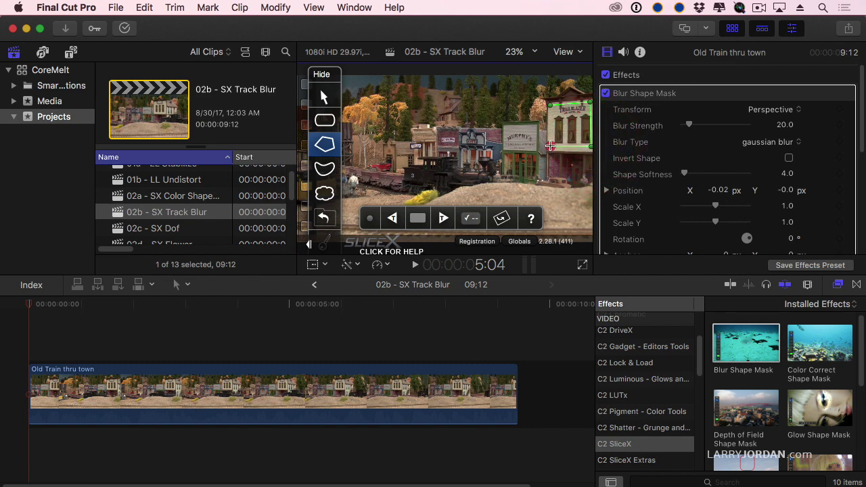
click(550, 145)
click(550, 107)
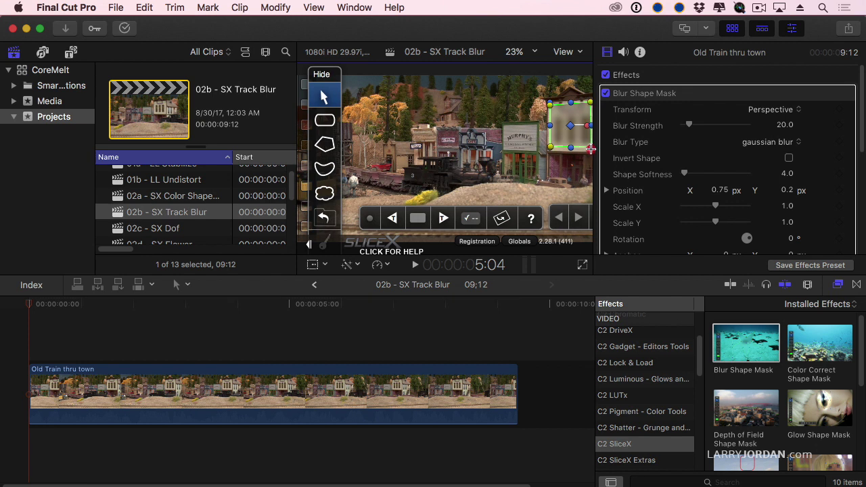
Step: Start and stop a brief forward track of the sign mask, then bring up the track-data delete options
click(568, 146)
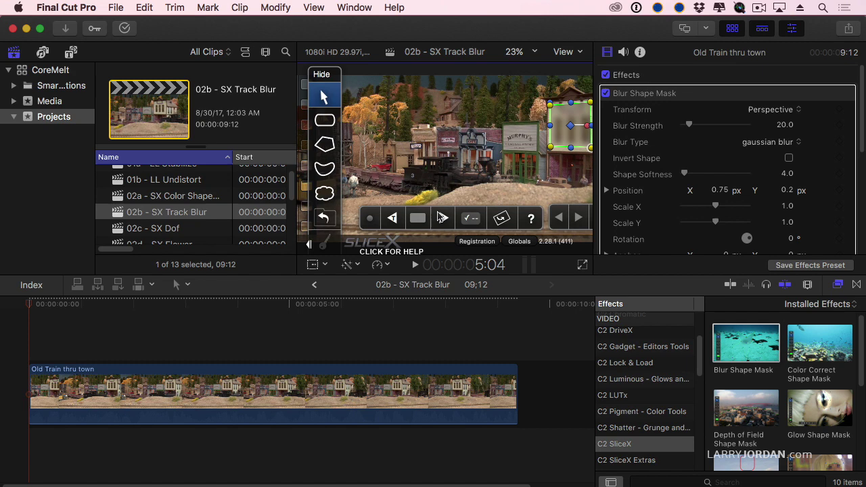
click(445, 218)
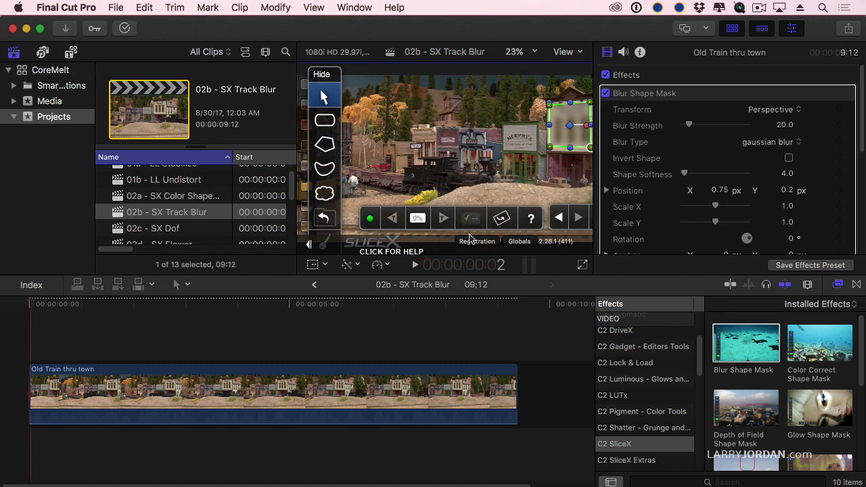
click(418, 220)
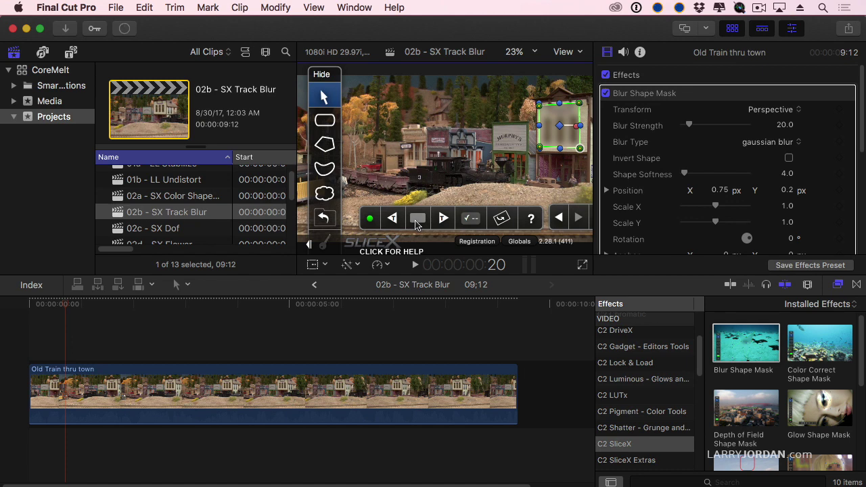
click(372, 229)
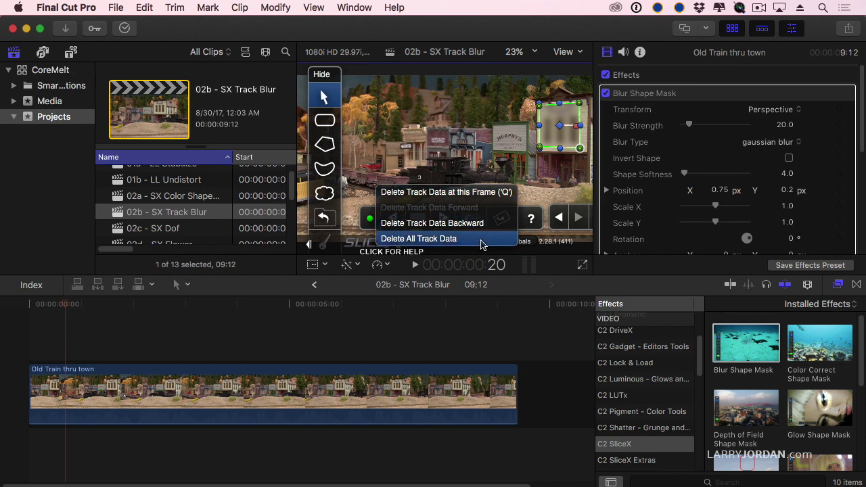
Step: Delete all of the mask's track data, then track it forward from 0:00 to the clip's end
click(480, 243)
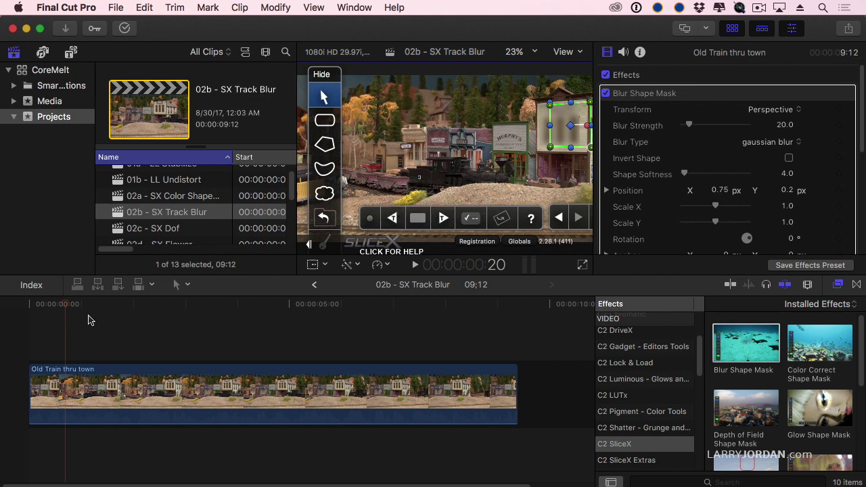
click(14, 308)
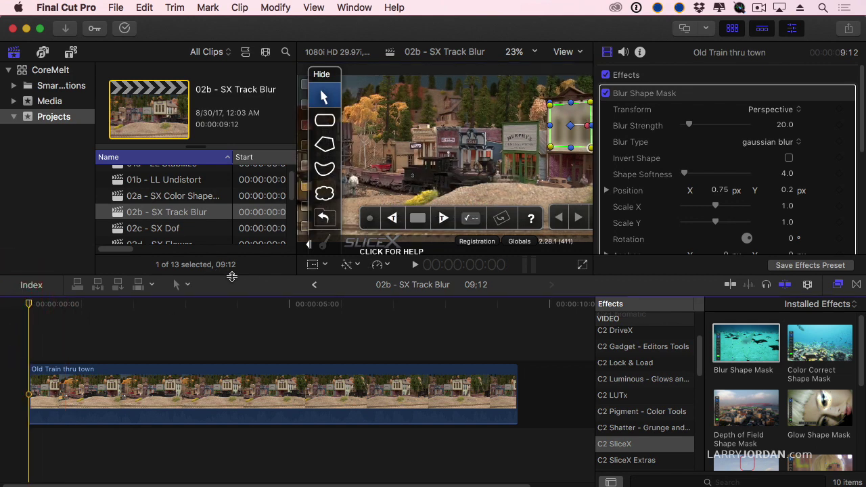
click(445, 220)
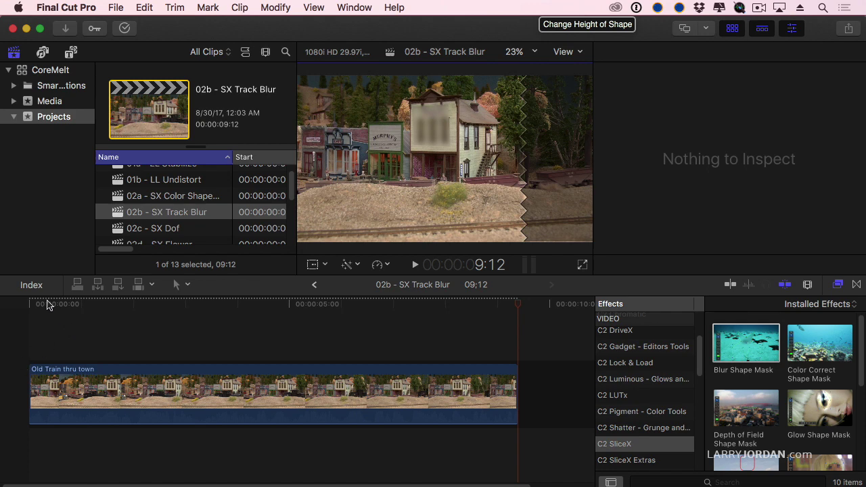
Step: Check the tracked blur, nudge the mask's top-right corner outward, and lower Blur Strength to 14.0
click(13, 303)
key(space)
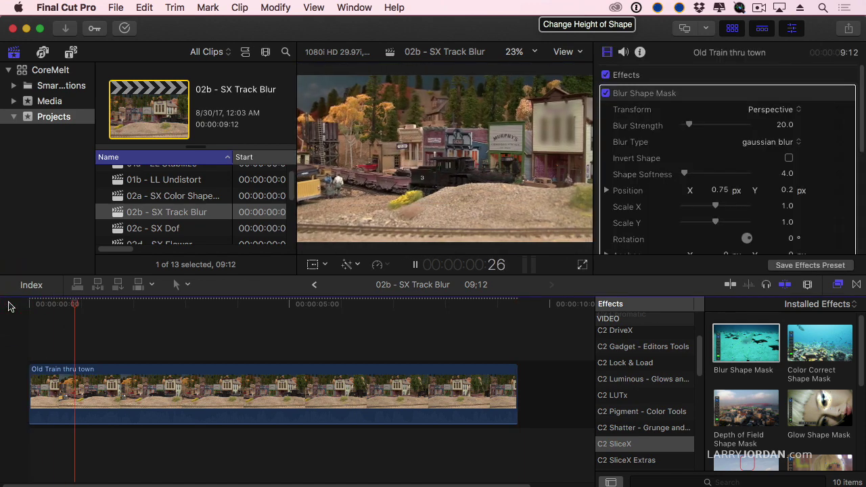
key(space)
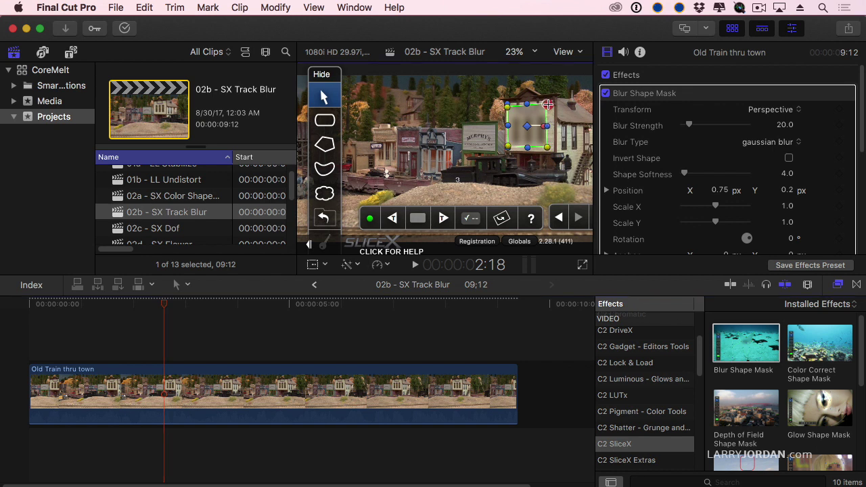
drag(547, 104, 549, 103)
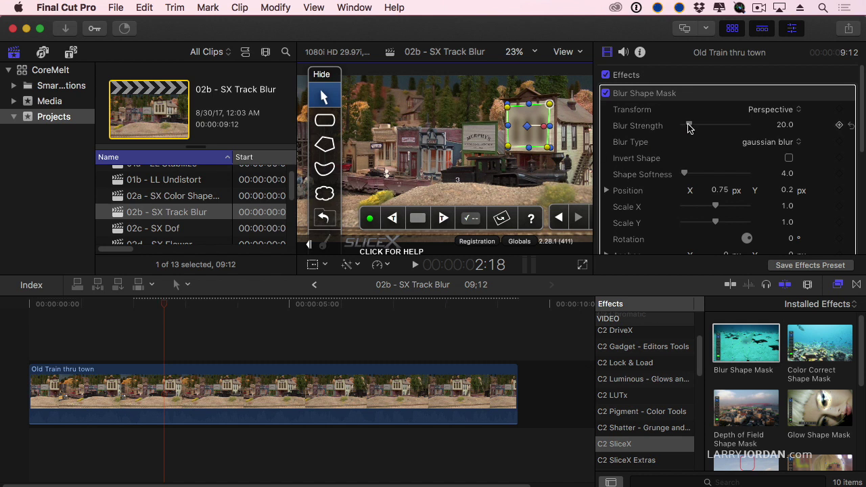
mouse_move(688, 125)
mouse_down()
mouse_move(710, 128)
mouse_move(673, 127)
mouse_move(687, 126)
mouse_up()
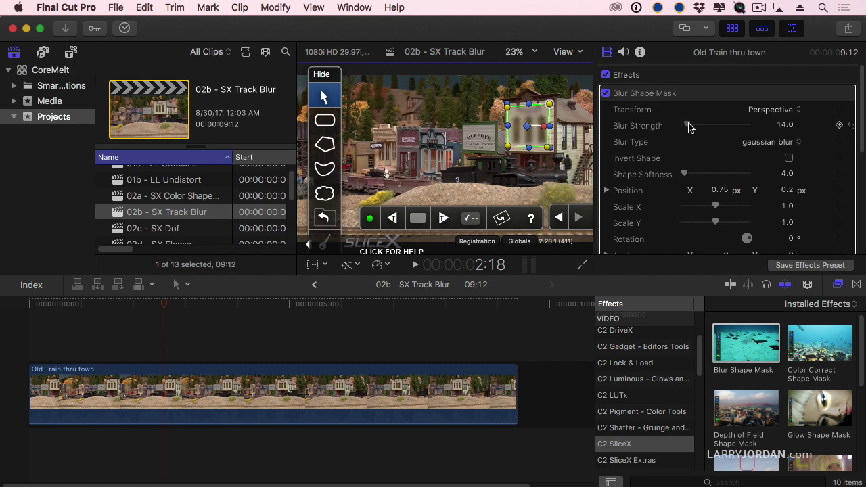
click(788, 158)
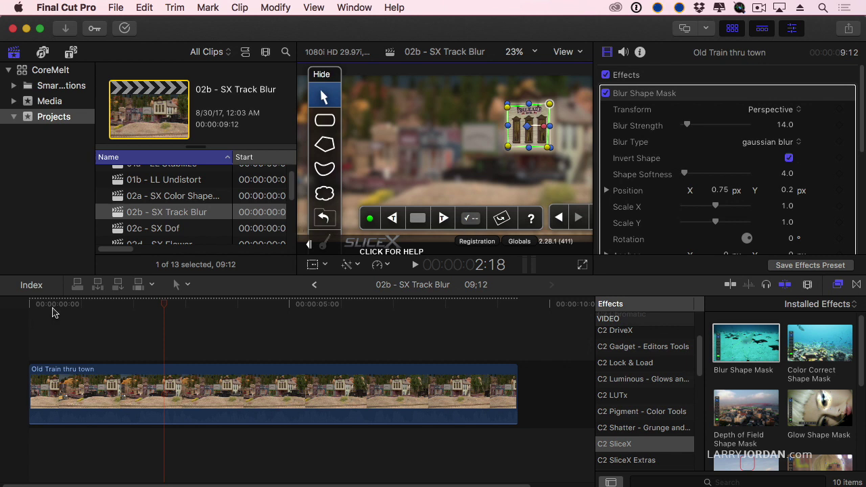
click(29, 308)
key(space)
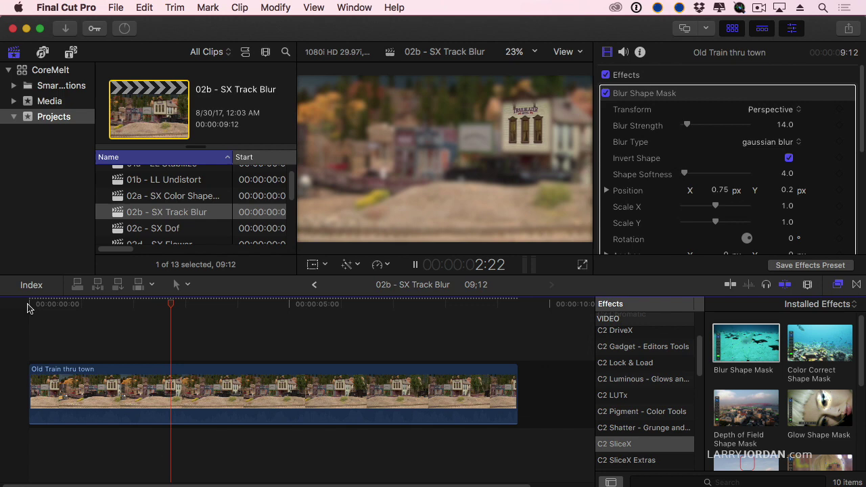
key(space)
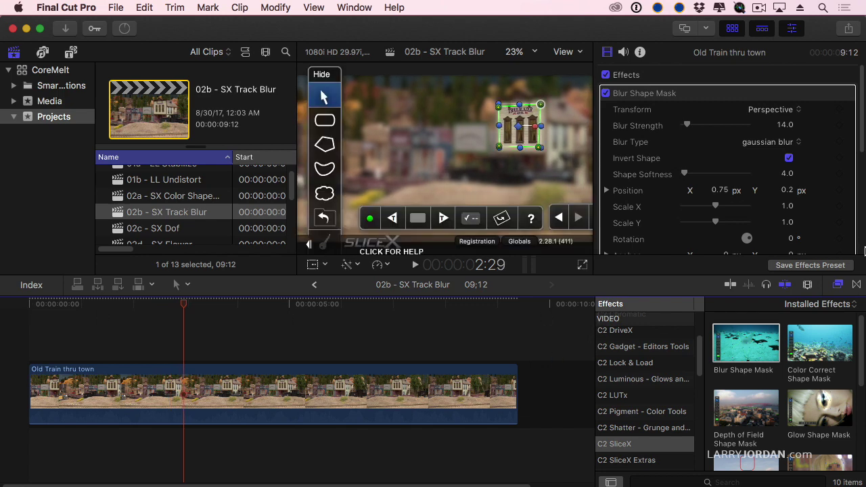
click(789, 157)
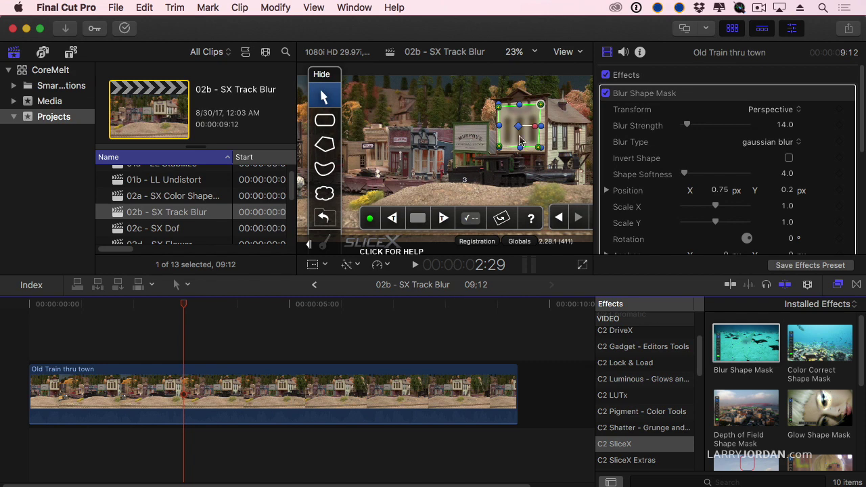
Step: Move the mask to Position X 0.44, shorten it to Scale Y 0.79, and play back from the start
drag(720, 194, 698, 194)
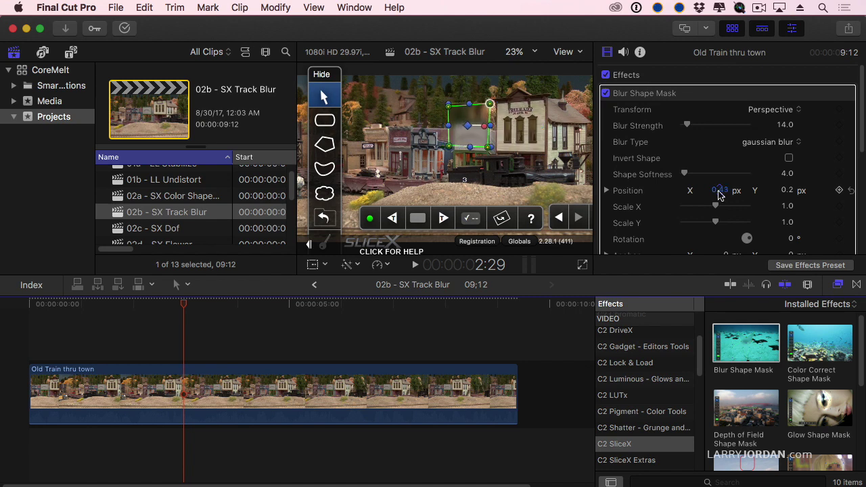
drag(468, 104, 474, 141)
click(8, 299)
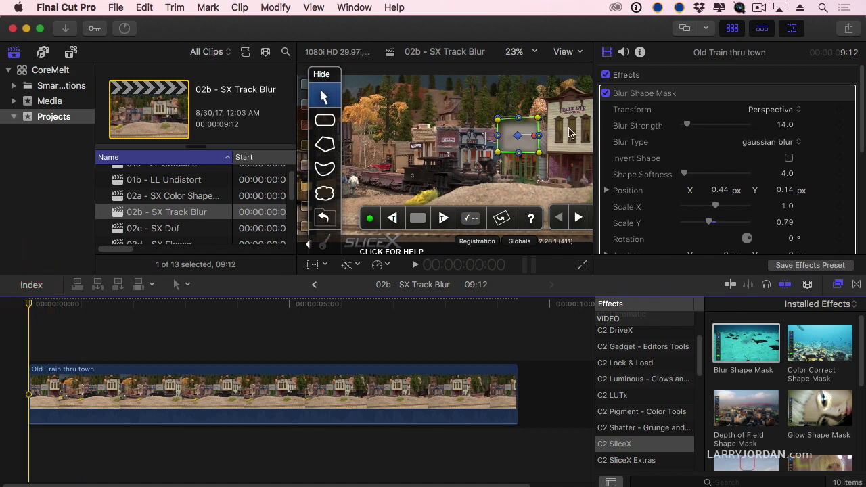
key(space)
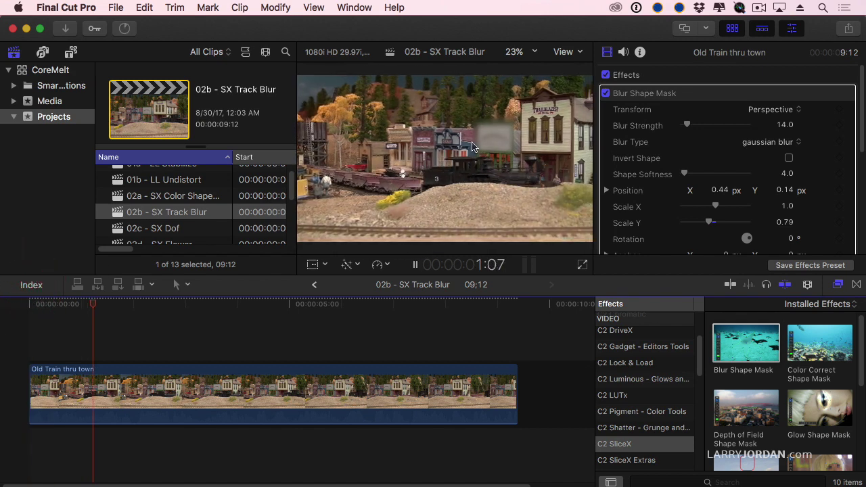
key(space)
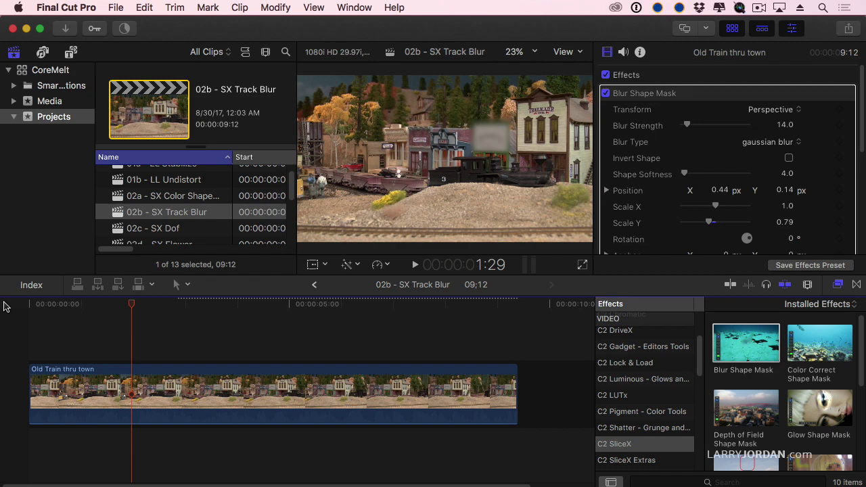